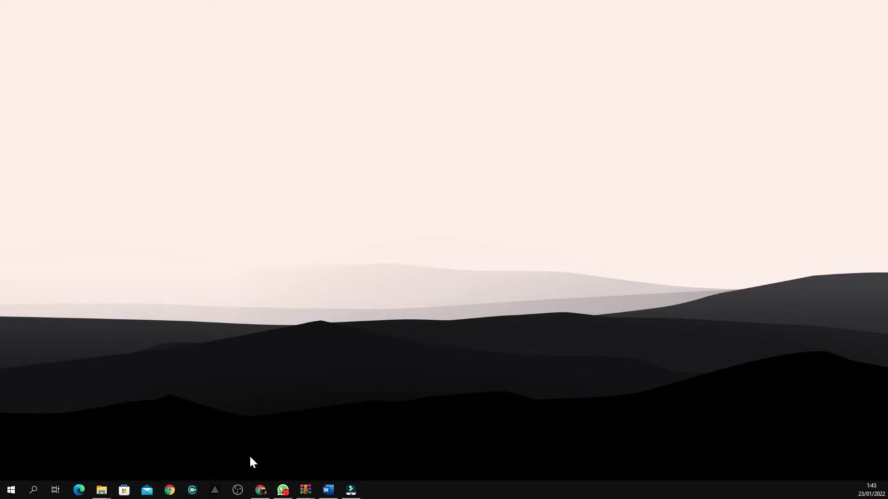
Switch to Chrome and correct the Yahoo search text to "multi rtmp plugin obs"
{"action": "left_click", "coordinate": [261, 490]}
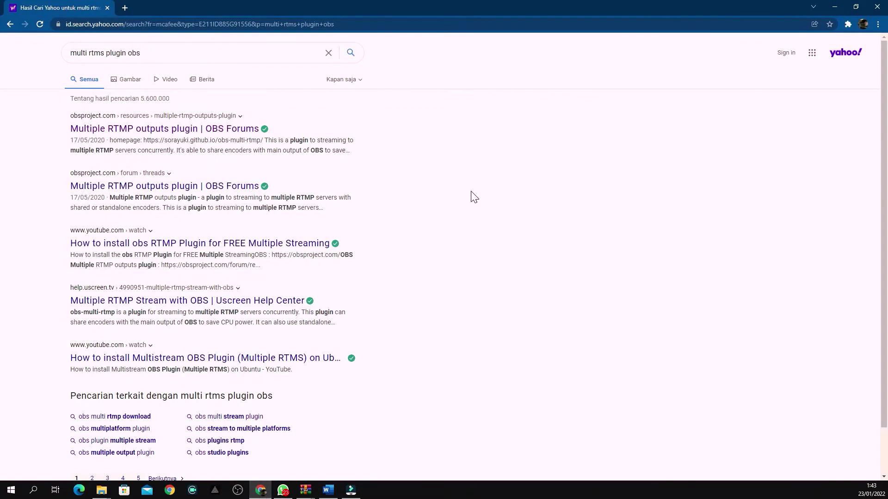
{"action": "triple_click", "coordinate": [99, 53]}
{"action": "left_click_drag", "start_coordinate": [99, 54], "coordinate": [173, 53]}
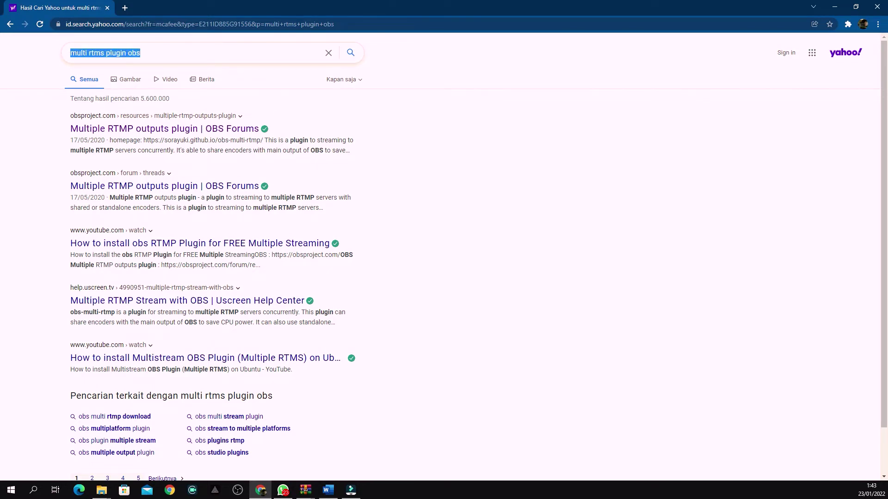
{"action": "left_click_drag", "start_coordinate": [141, 53], "coordinate": [69, 53]}
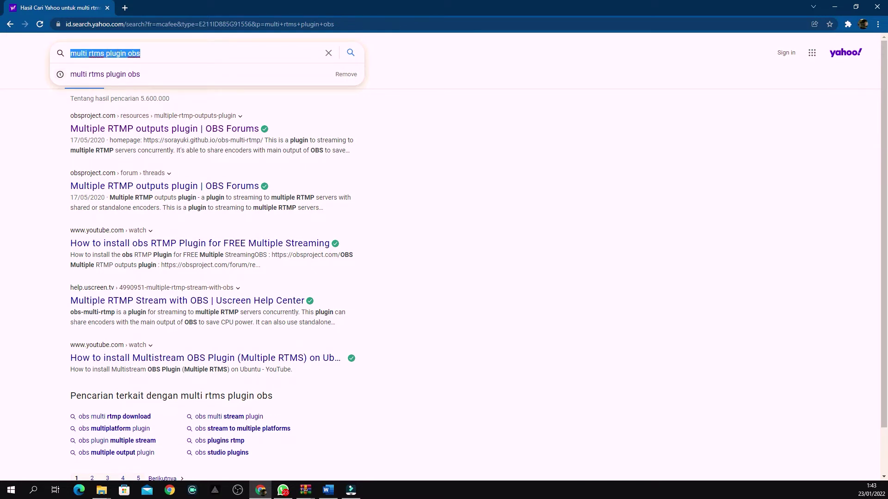
{"action": "left_click", "coordinate": [104, 53]}
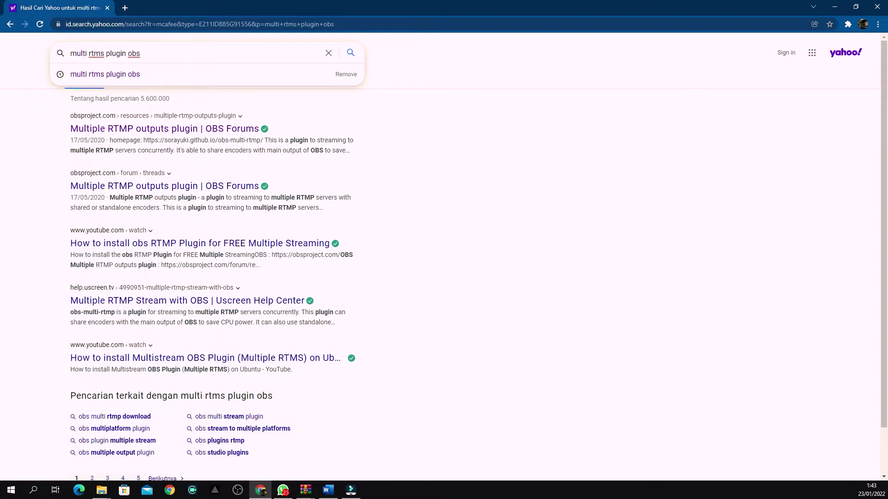
{"action": "key", "text": "BackSpace"}
{"action": "type", "text": "p"}
{"action": "left_click", "coordinate": [140, 53]}
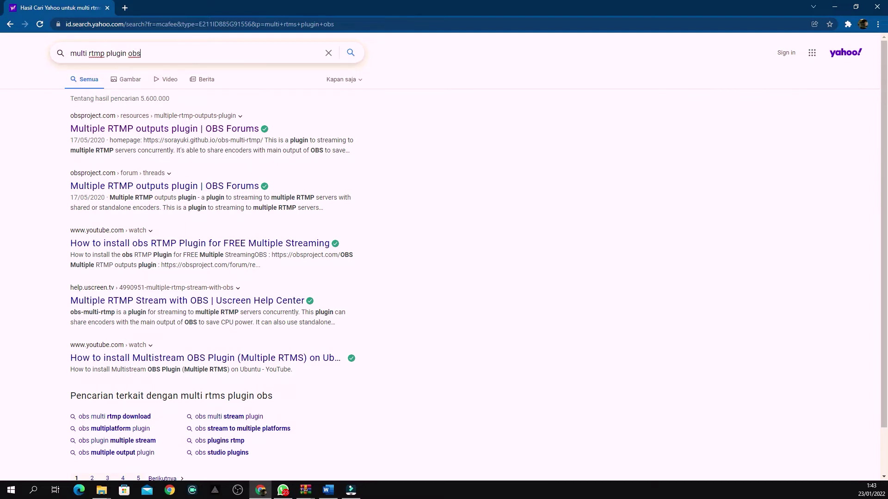
Open the Multiple RTMP outputs plugin page on OBS Forums, view its GitHub release downloads, and minimize the browser
{"action": "left_click", "coordinate": [149, 132]}
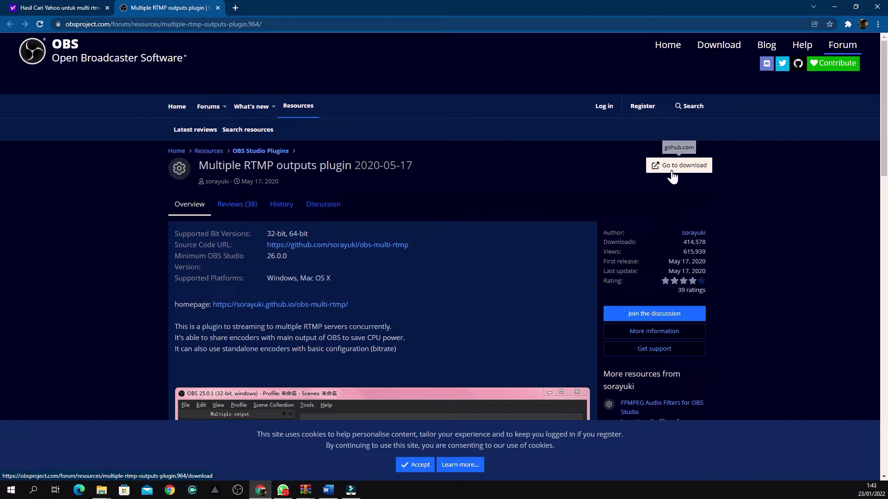
{"action": "left_click", "coordinate": [671, 172]}
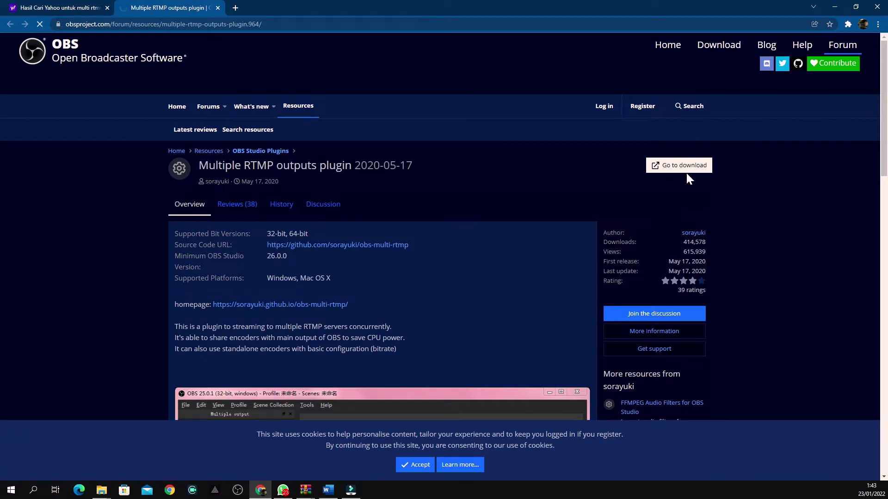
{"action": "scroll", "coordinate": [729, 195], "scroll_direction": "down", "scroll_amount": 2}
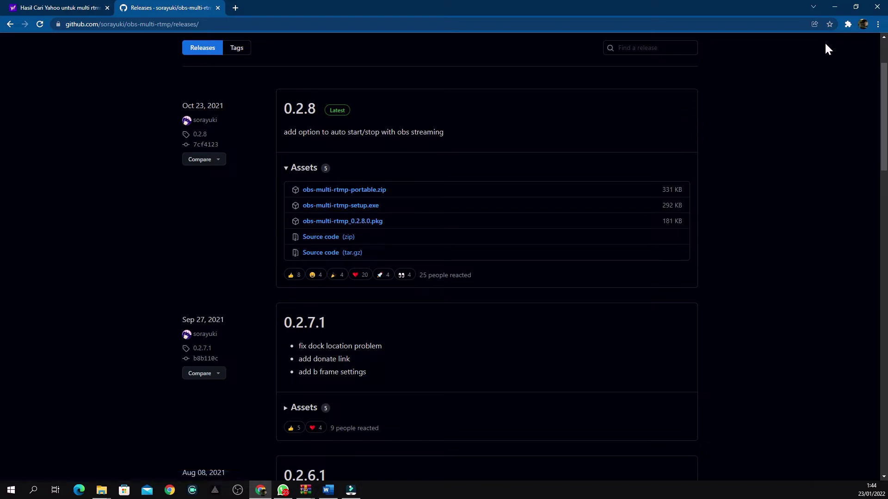
{"action": "left_click", "coordinate": [842, 10]}
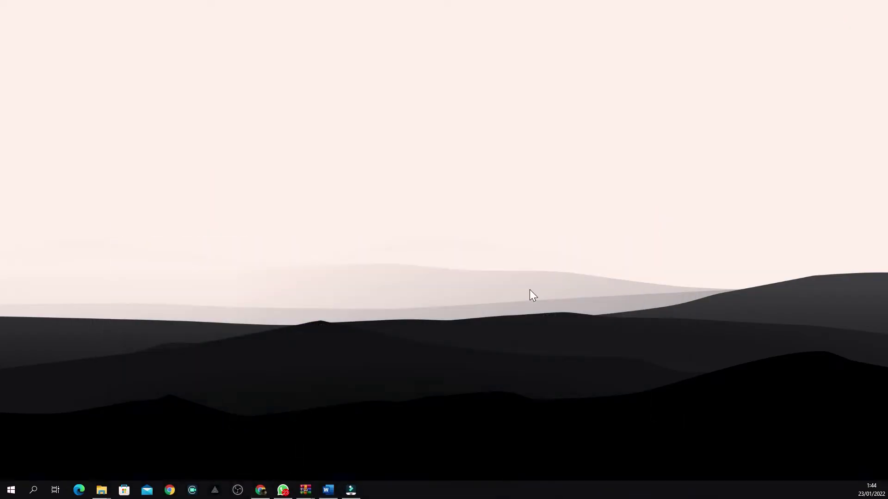
Switch to the OBS FILES folder in File Explorer, run obs-multi-rtmp-setup, and install the plugin in the default destination folder
{"action": "mouse_move", "coordinate": [101, 490]}
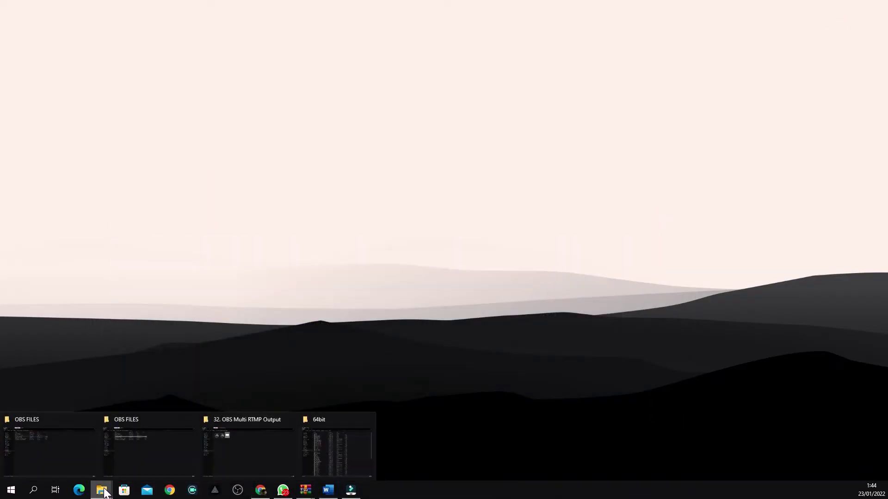
{"action": "mouse_move", "coordinate": [249, 443]}
{"action": "left_click", "coordinate": [137, 449]}
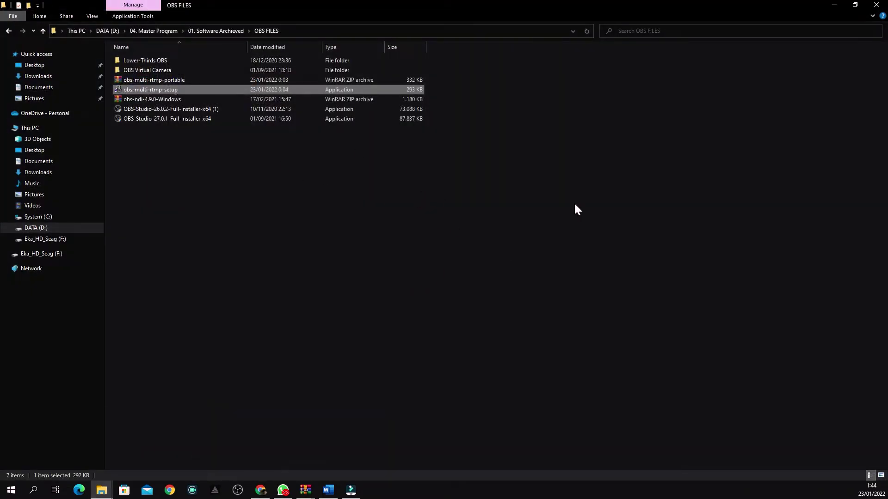
{"action": "double_click", "coordinate": [157, 91]}
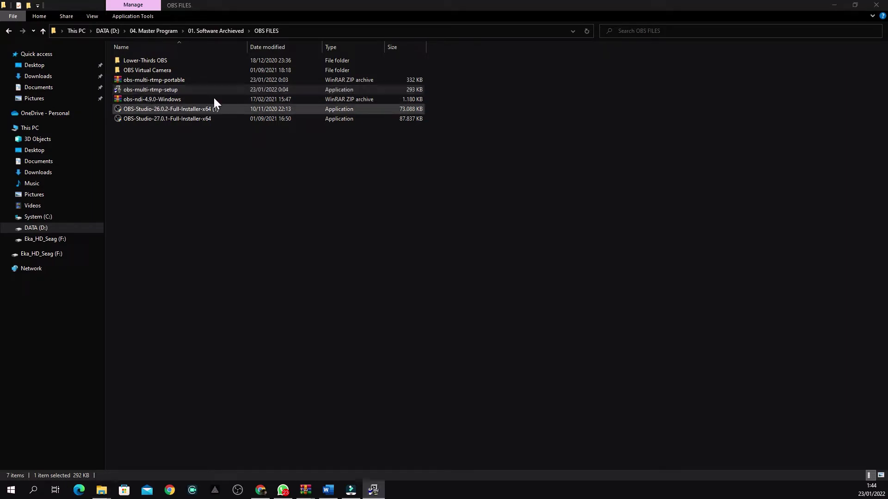
{"action": "left_click_drag", "start_coordinate": [485, 124], "coordinate": [391, 195]}
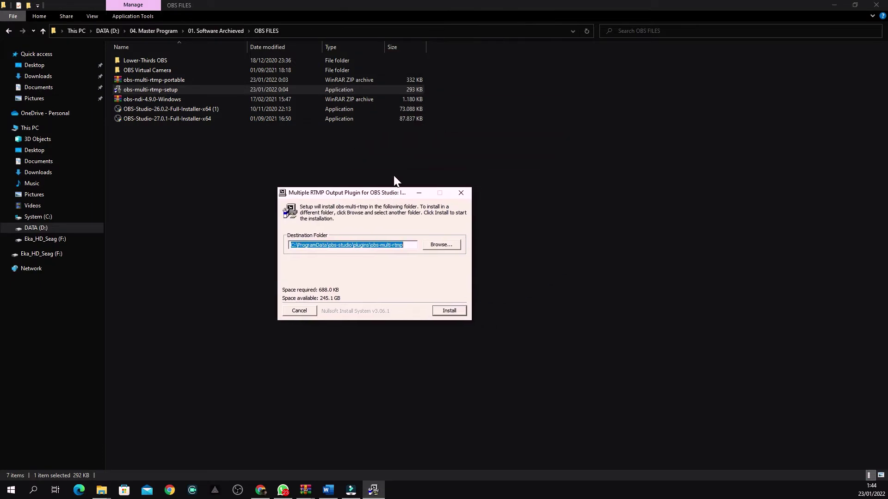
{"action": "left_click", "coordinate": [454, 310]}
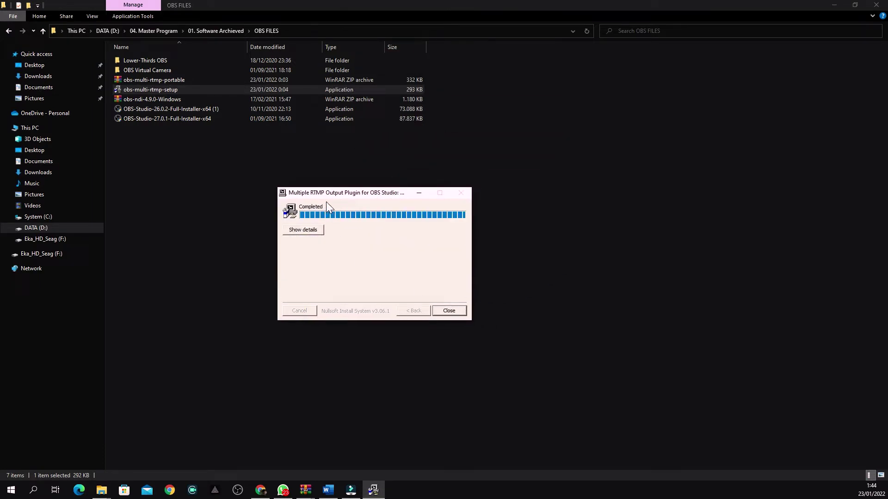
{"action": "left_click", "coordinate": [448, 311]}
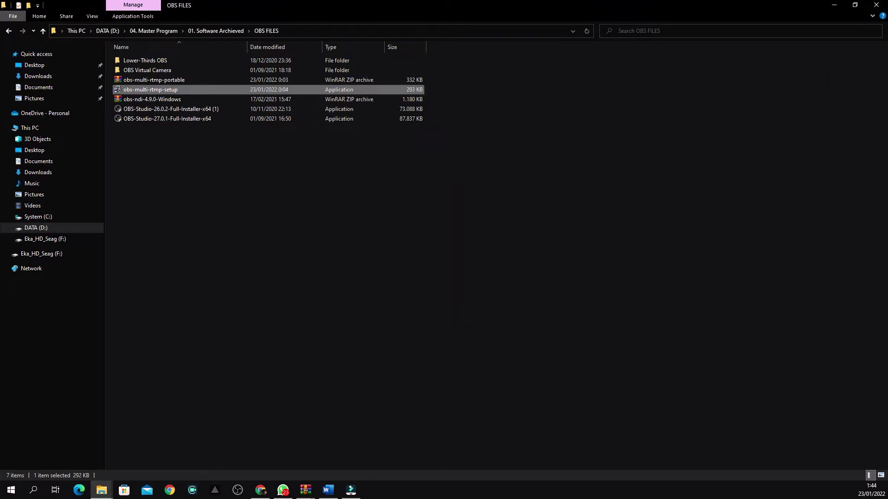
{"action": "left_click", "coordinate": [832, 8]}
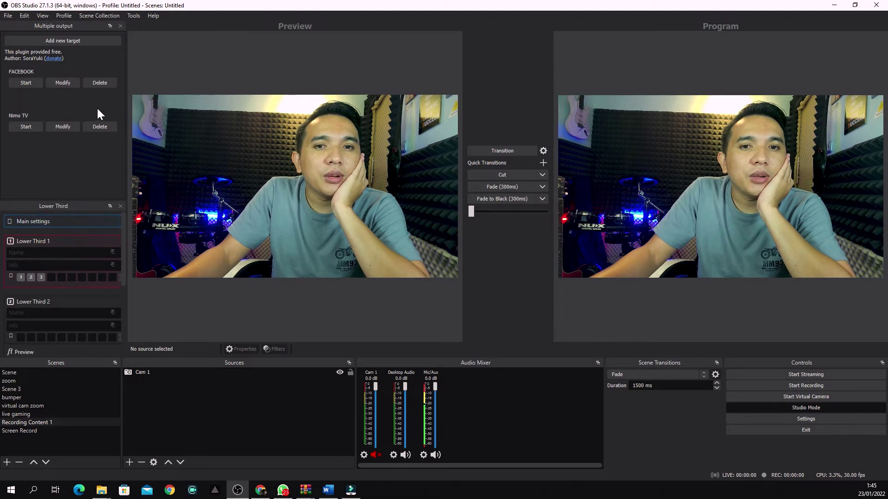
In OBS Studio, delete the existing FACEBOOK and Nimo TV targets from the multiple output list
{"action": "left_click", "coordinate": [98, 84]}
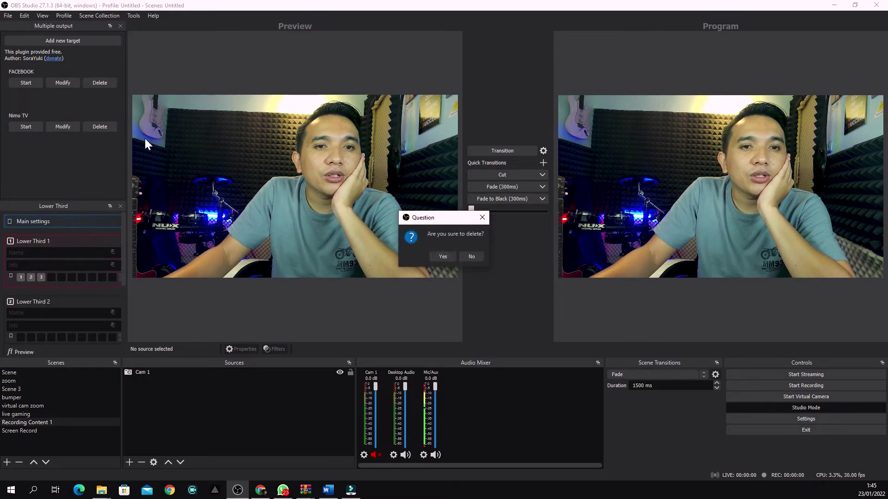
{"action": "left_click", "coordinate": [447, 259]}
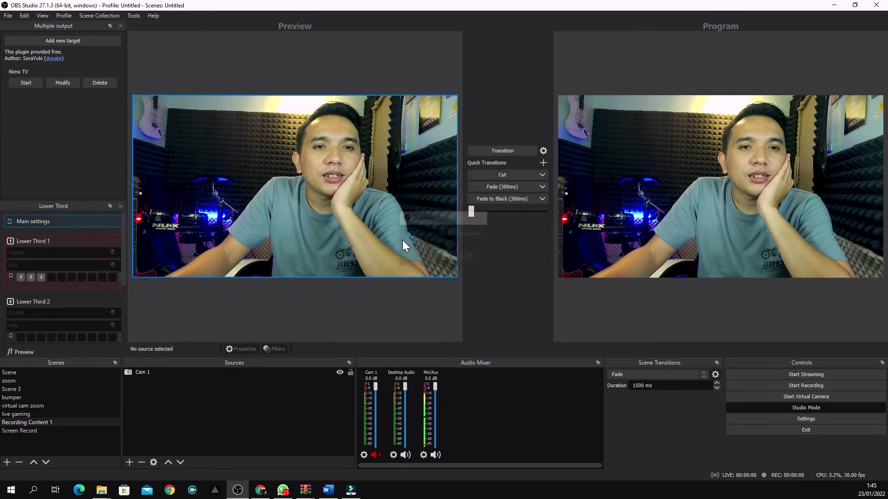
{"action": "left_click", "coordinate": [103, 84]}
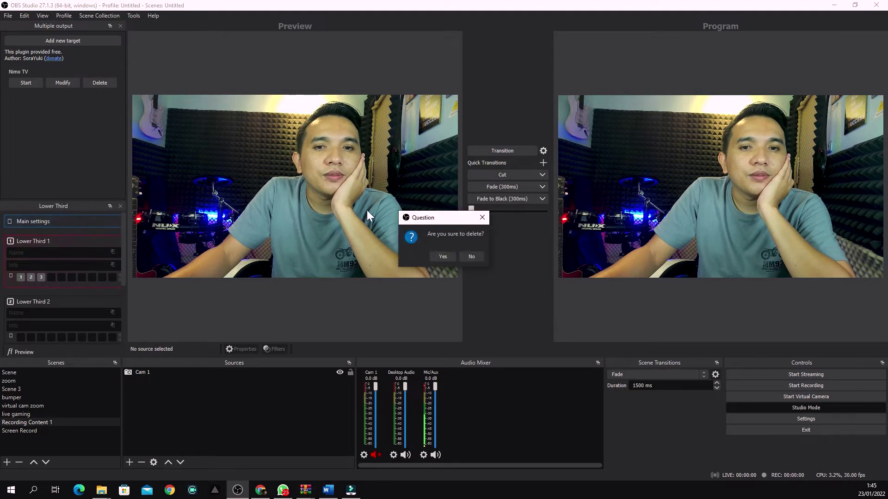
{"action": "left_click", "coordinate": [442, 257]}
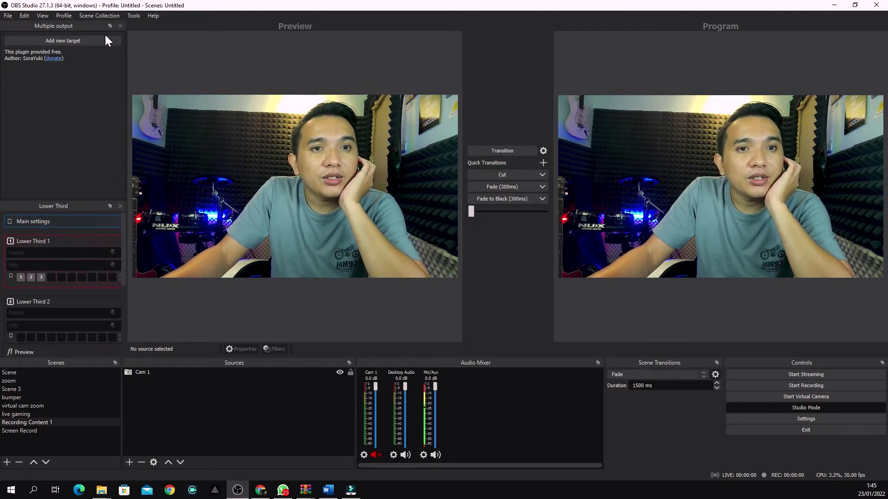
Look through the view options and check the streaming service and server in the Stream settings without changing them
{"action": "left_click", "coordinate": [45, 18]}
{"action": "left_click", "coordinate": [36, 174]}
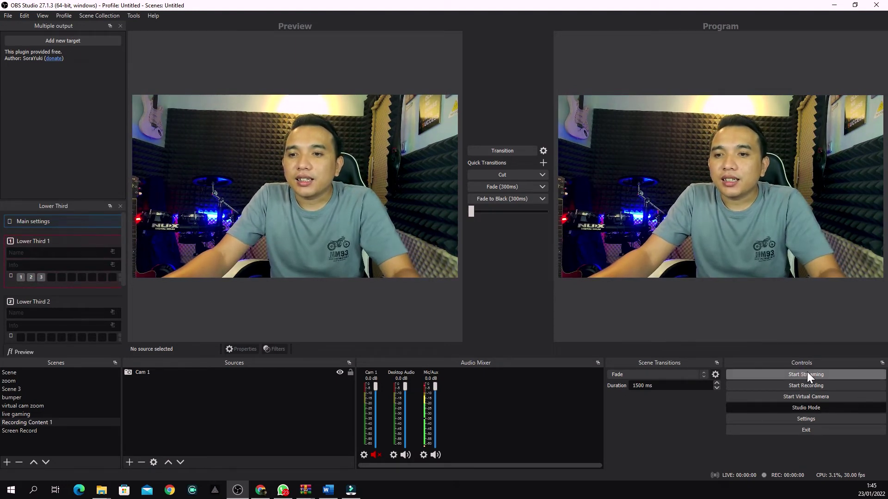
{"action": "left_click", "coordinate": [817, 420]}
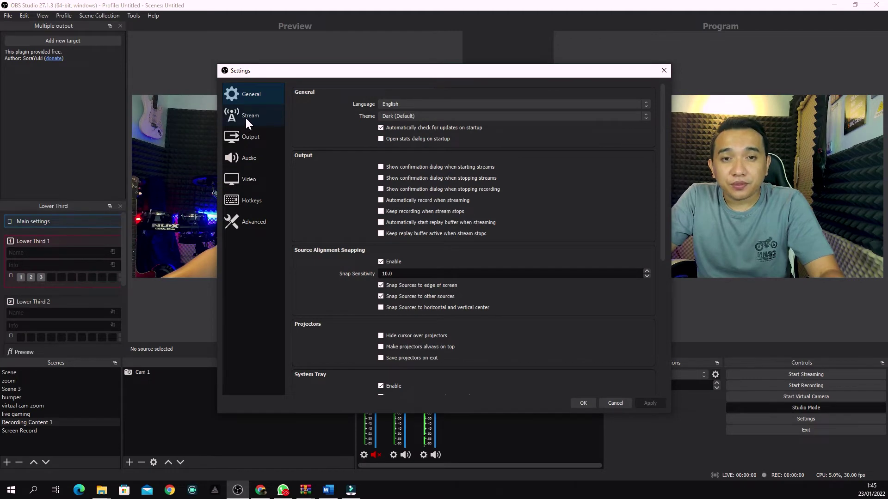
{"action": "left_click", "coordinate": [245, 116]}
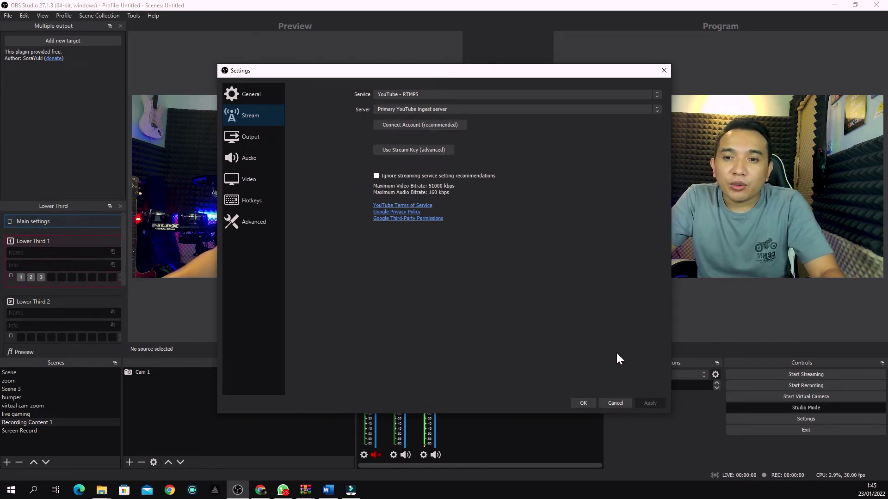
{"action": "left_click", "coordinate": [615, 403]}
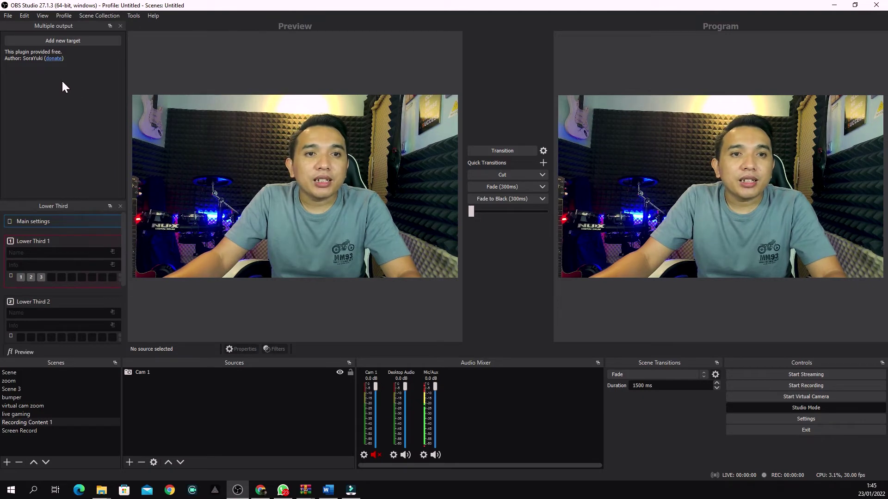
Add a new multiple output target named FACEBOOK, leaving the RTMP server and key empty
{"action": "left_click", "coordinate": [70, 40]}
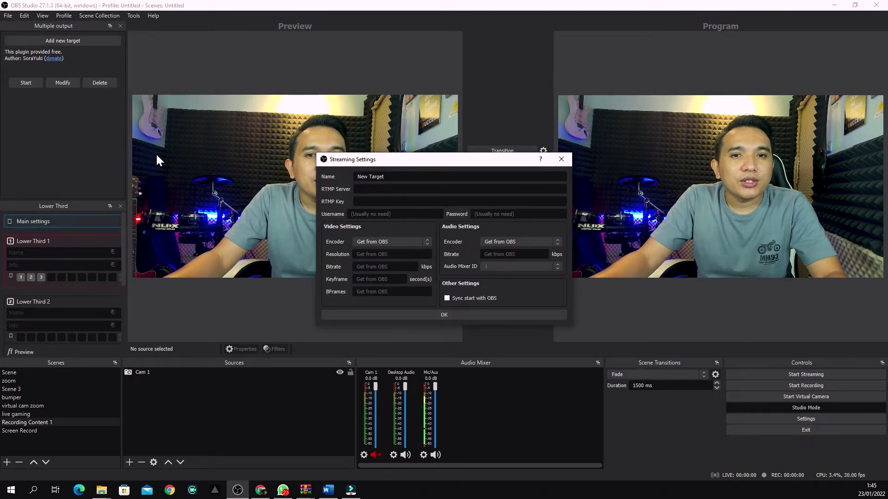
{"action": "triple_click", "coordinate": [370, 176]}
{"action": "type", "text": "FACE"}
{"action": "type", "text": "BOOK"}
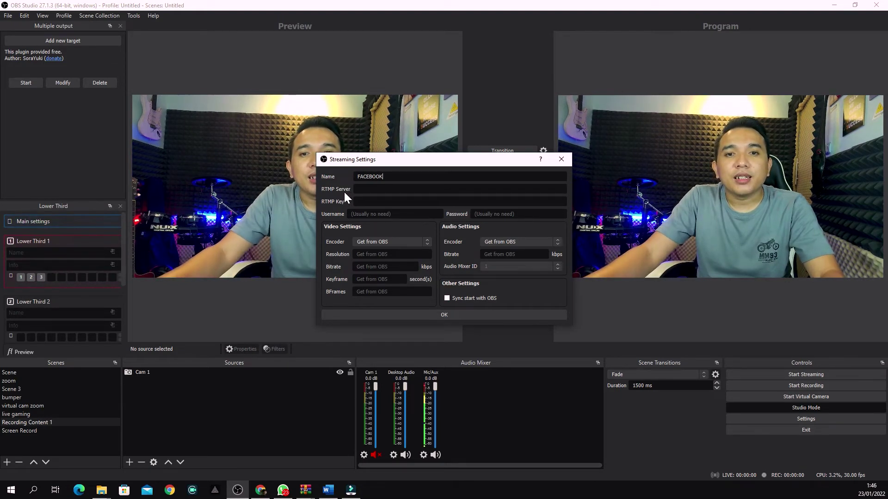
{"action": "left_click", "coordinate": [388, 178]}
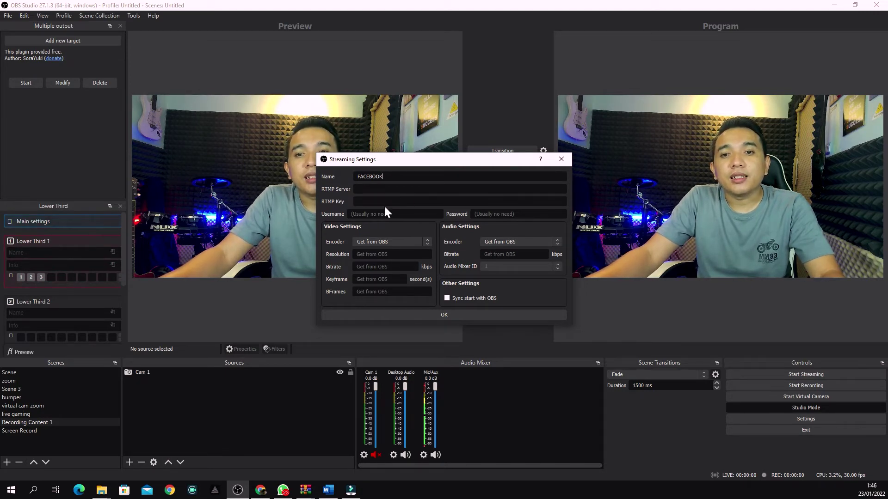
{"action": "left_click", "coordinate": [433, 315]}
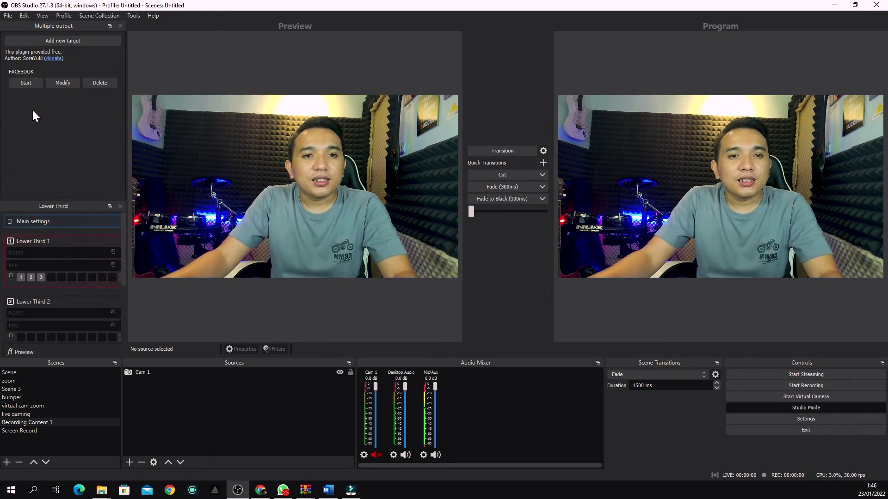
Add a second multiple output target named Nimo TV, leaving the RTMP server and key empty
{"action": "left_click", "coordinate": [61, 40]}
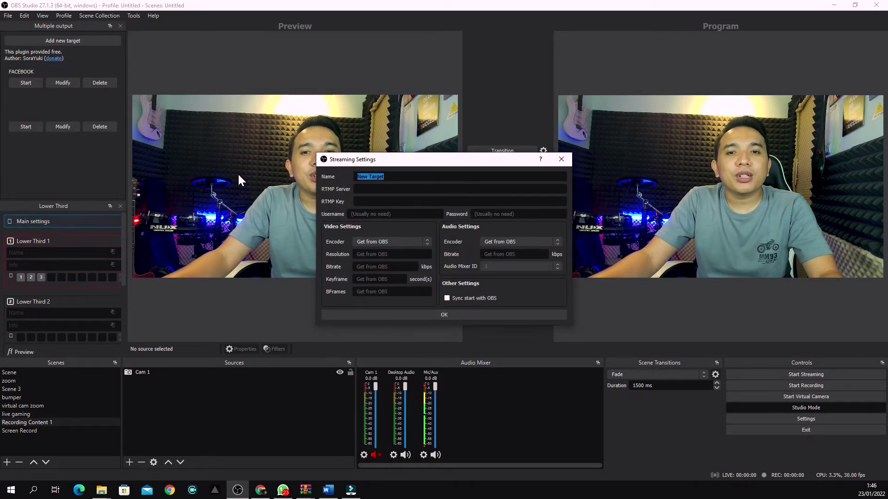
{"action": "type", "text": "Nimo"}
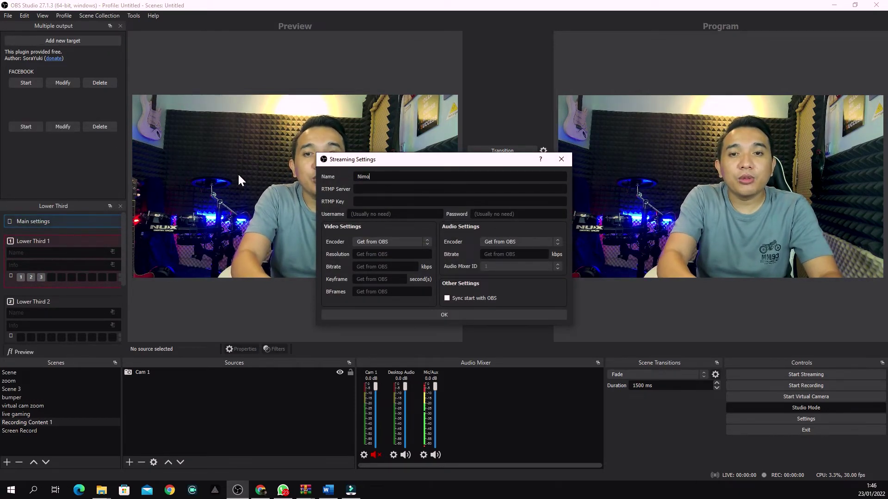
{"action": "type", "text": " TV"}
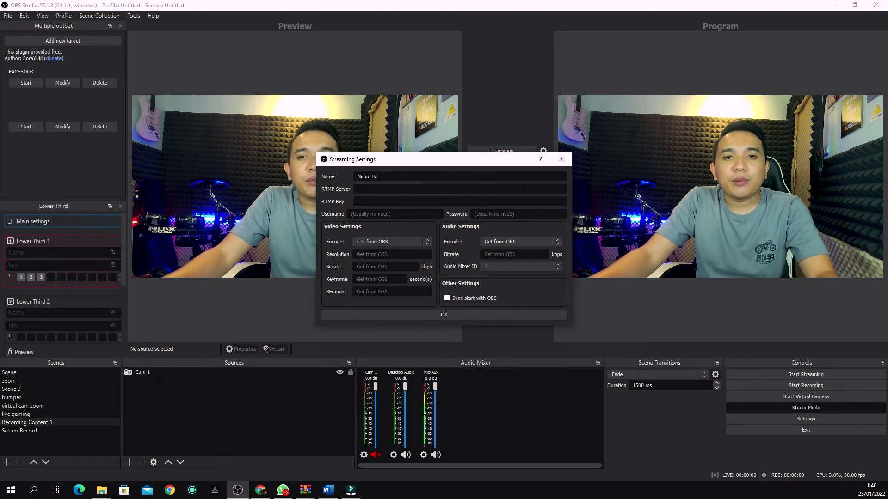
{"action": "left_click", "coordinate": [445, 315]}
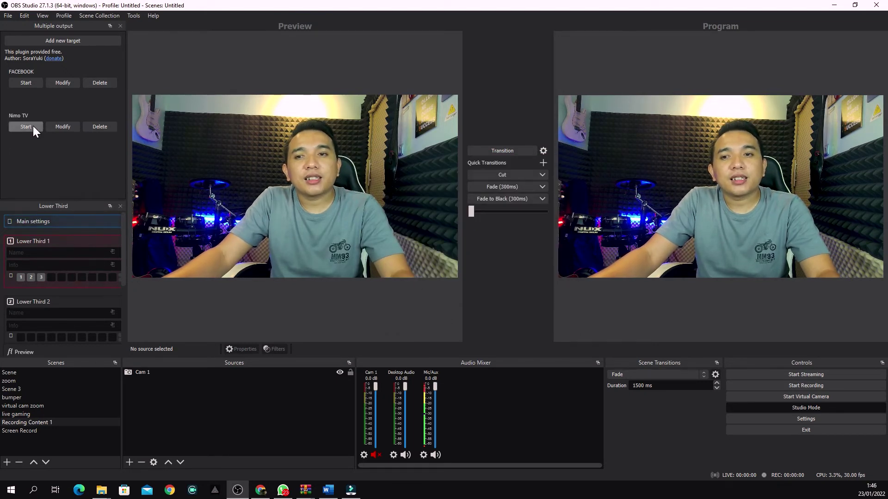